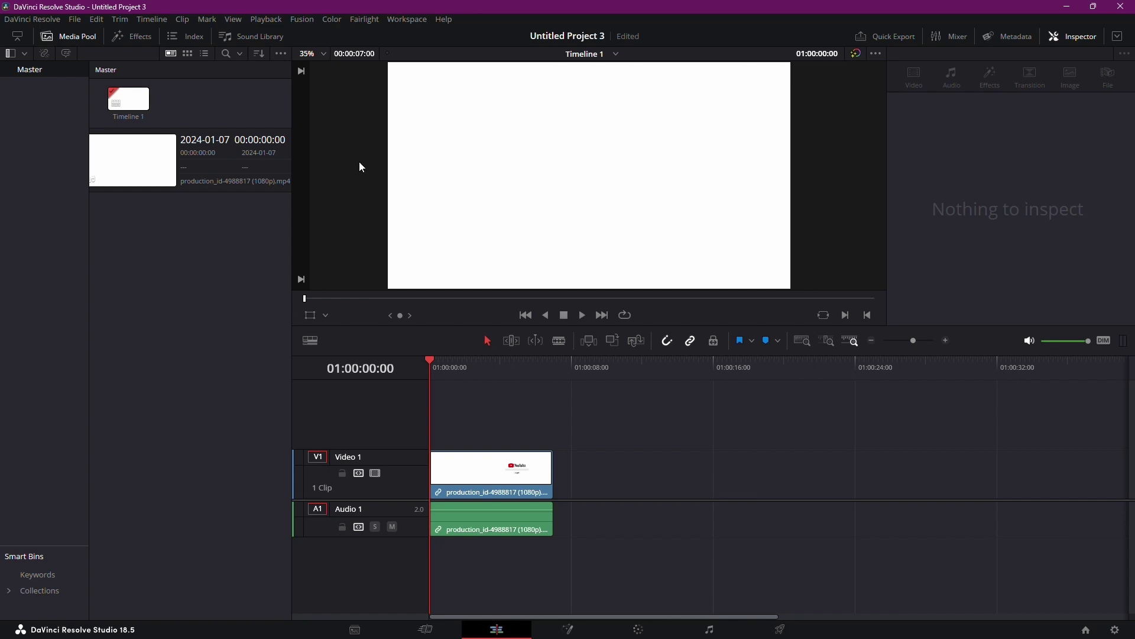
Switch the Media Pool to list view and select Timeline 1
{"action": "left_click", "coordinate": [78, 35]}
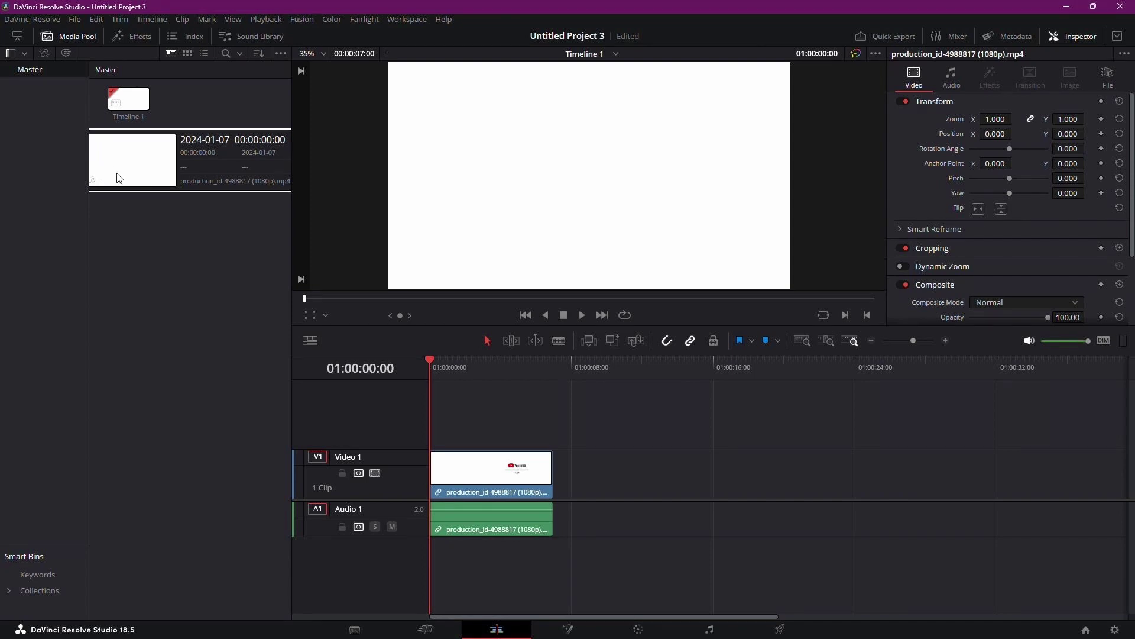
{"action": "left_click", "coordinate": [203, 54]}
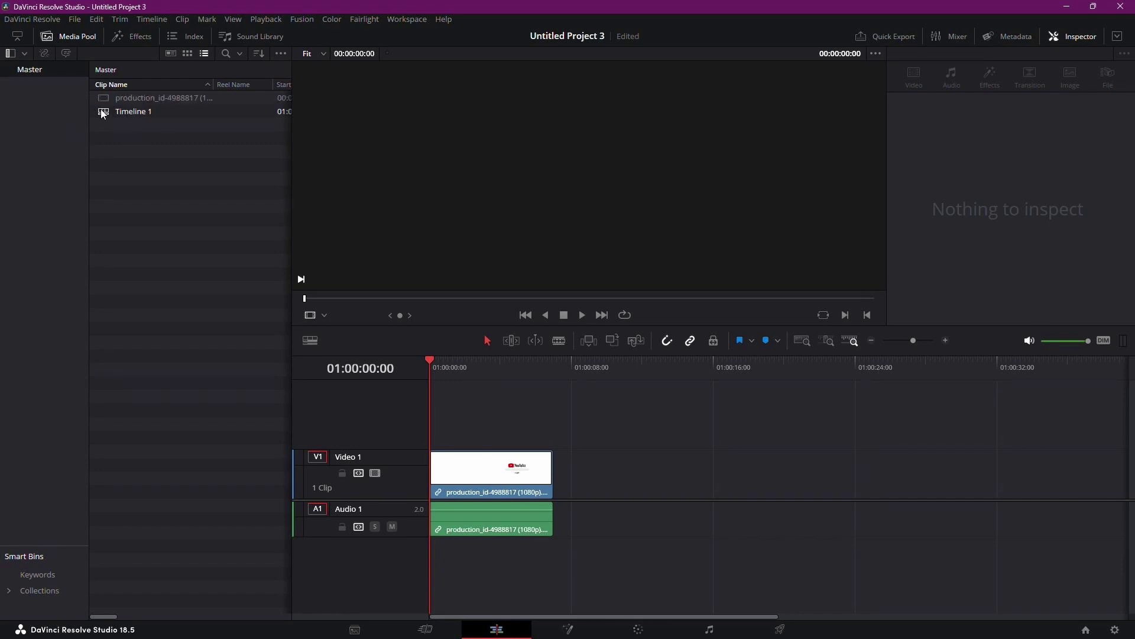
{"action": "left_click", "coordinate": [125, 112]}
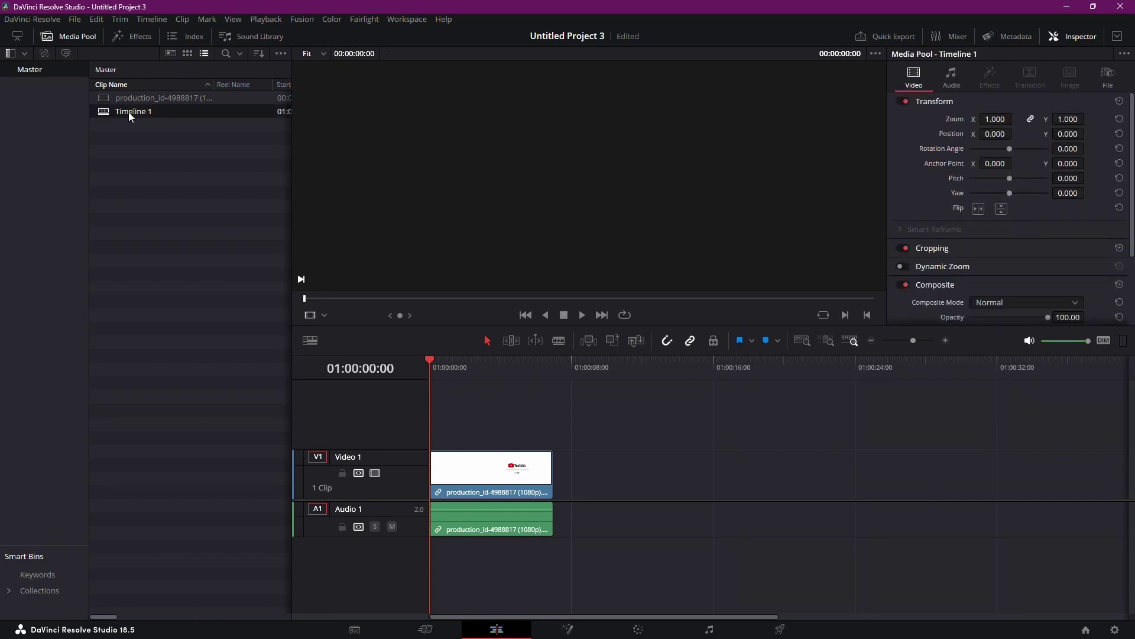
Open the Timeline Settings dialog for Timeline 1 from its context menu
{"action": "right_click", "coordinate": [129, 112]}
{"action": "mouse_move", "coordinate": [168, 121]}
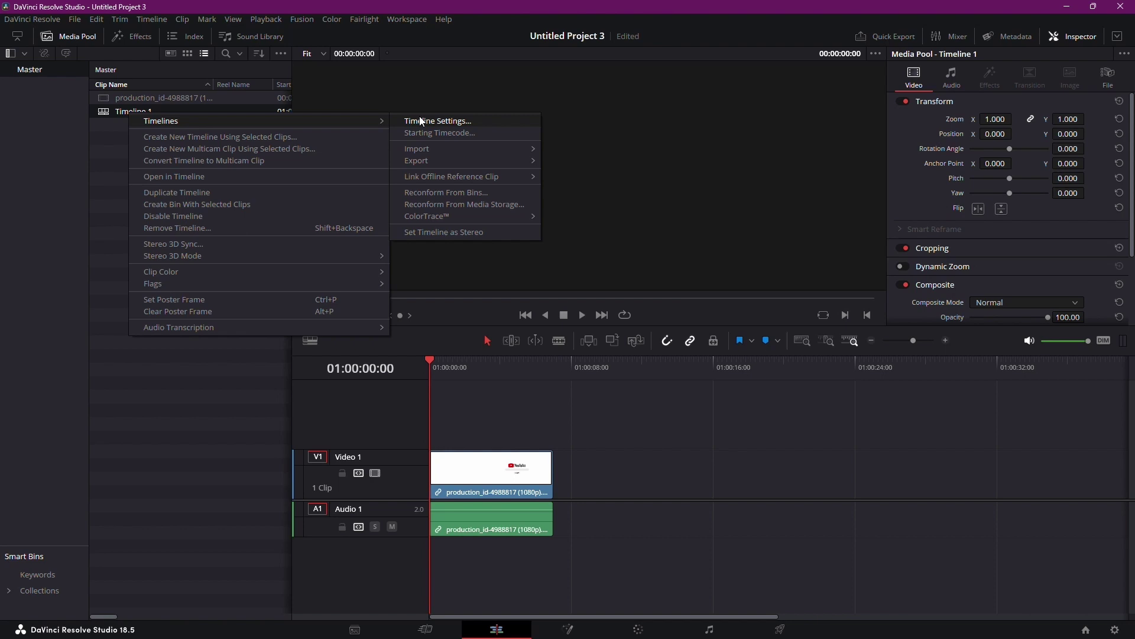
{"action": "left_click", "coordinate": [435, 120]}
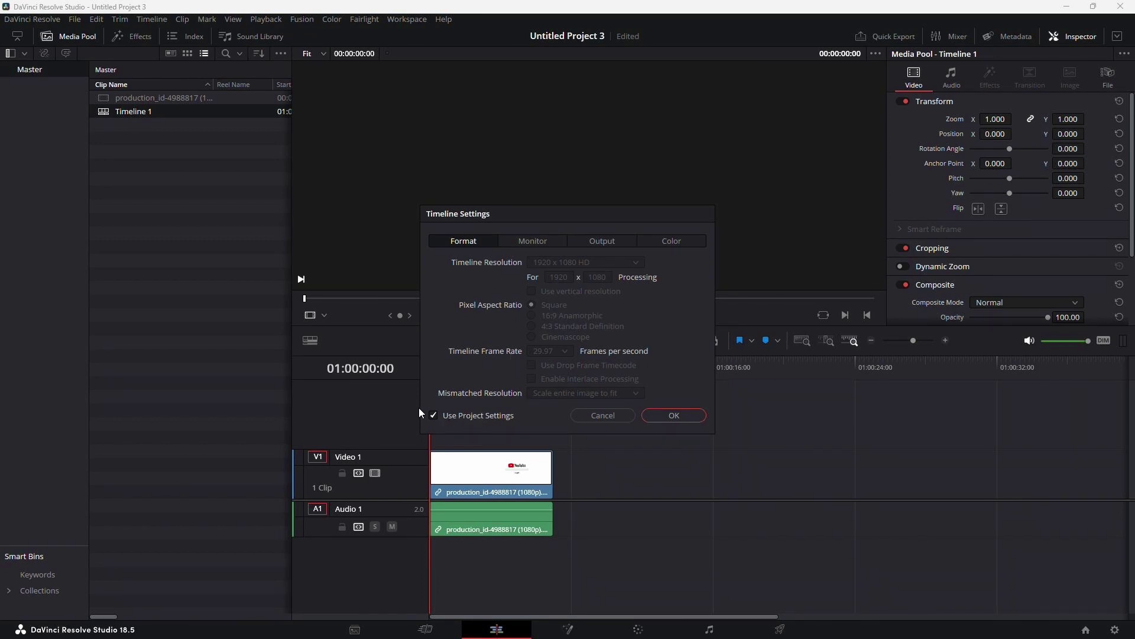
Turn off Use Project Settings and set Timeline 1 to 3840 x 2160 Ultra HD, then confirm
{"action": "left_click", "coordinate": [433, 416]}
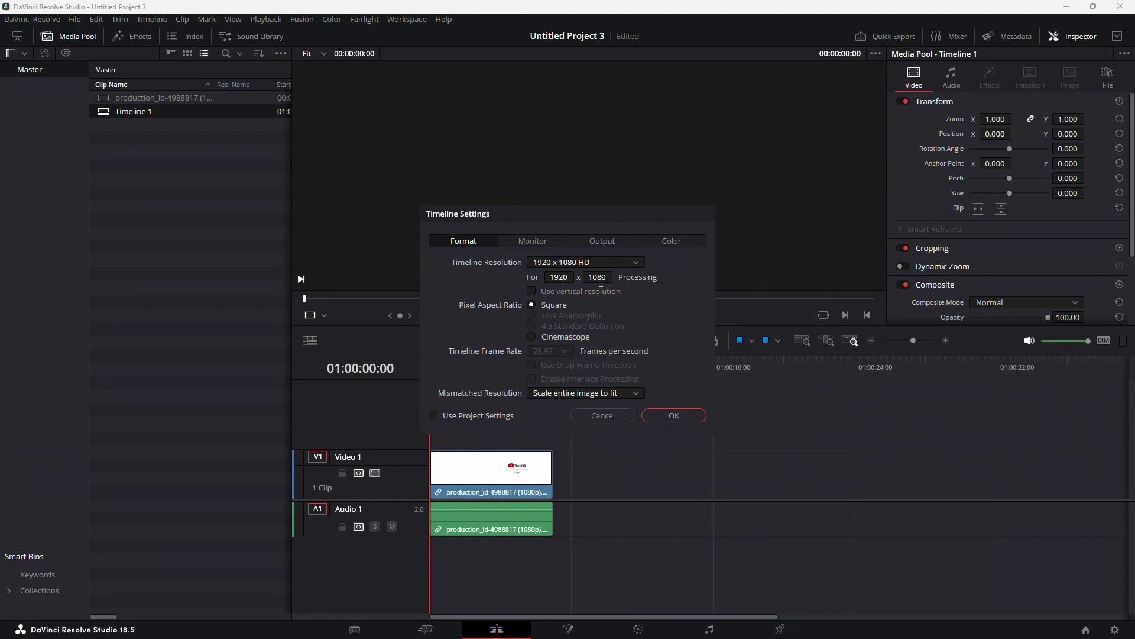
{"action": "left_click", "coordinate": [568, 262]}
{"action": "scroll", "coordinate": [574, 321], "scroll_direction": "down", "scroll_amount": 3}
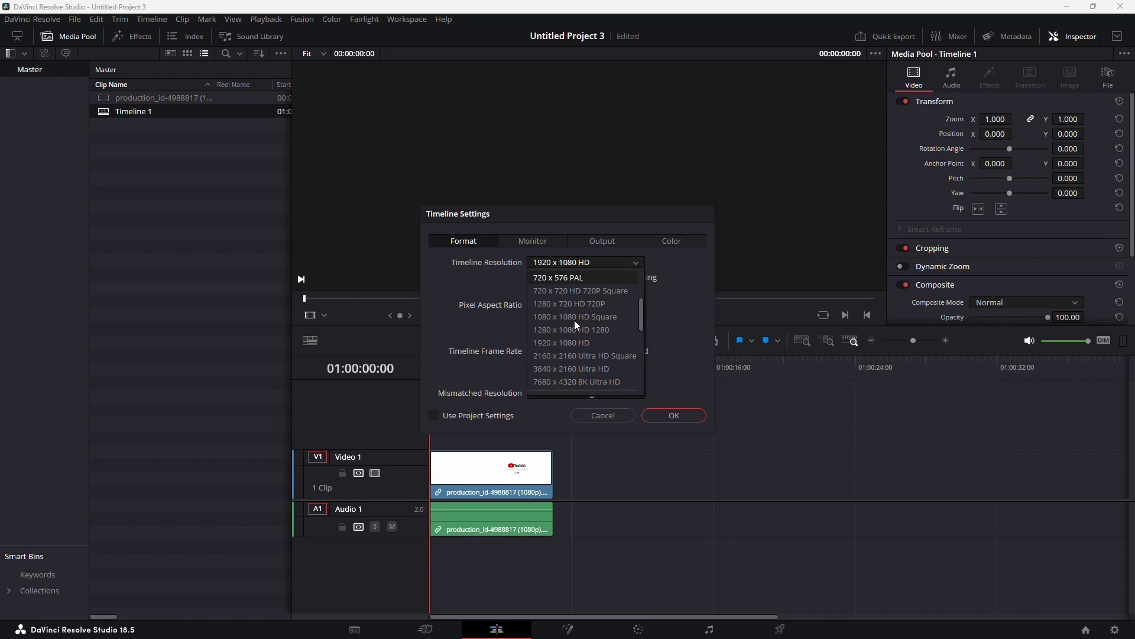
{"action": "scroll", "coordinate": [574, 320], "scroll_direction": "down", "scroll_amount": 3}
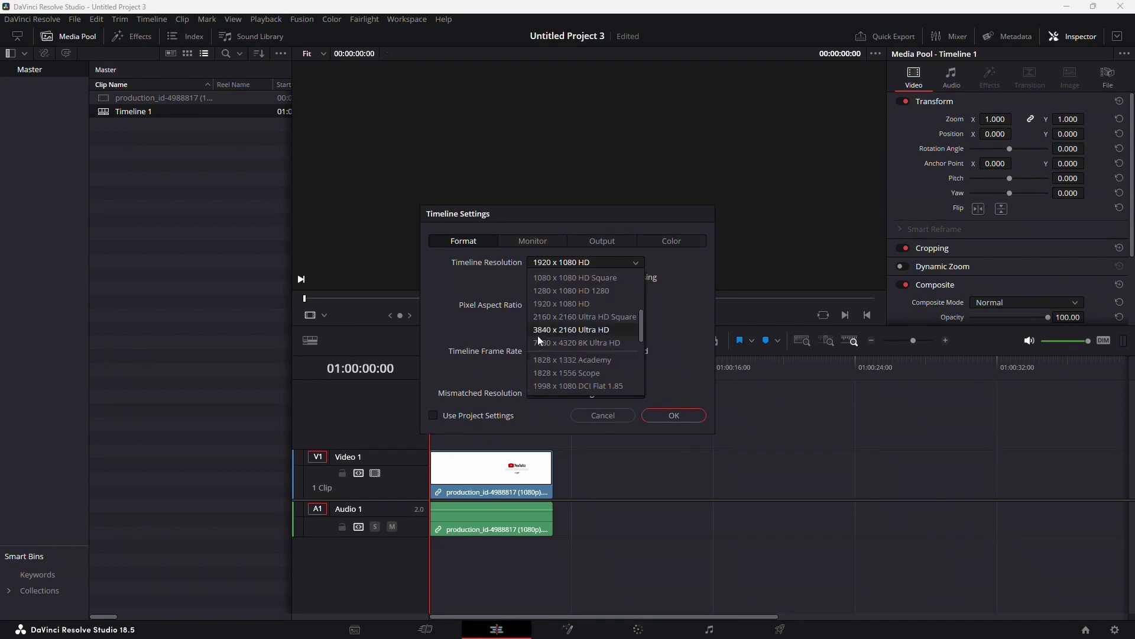
{"action": "left_click", "coordinate": [580, 331]}
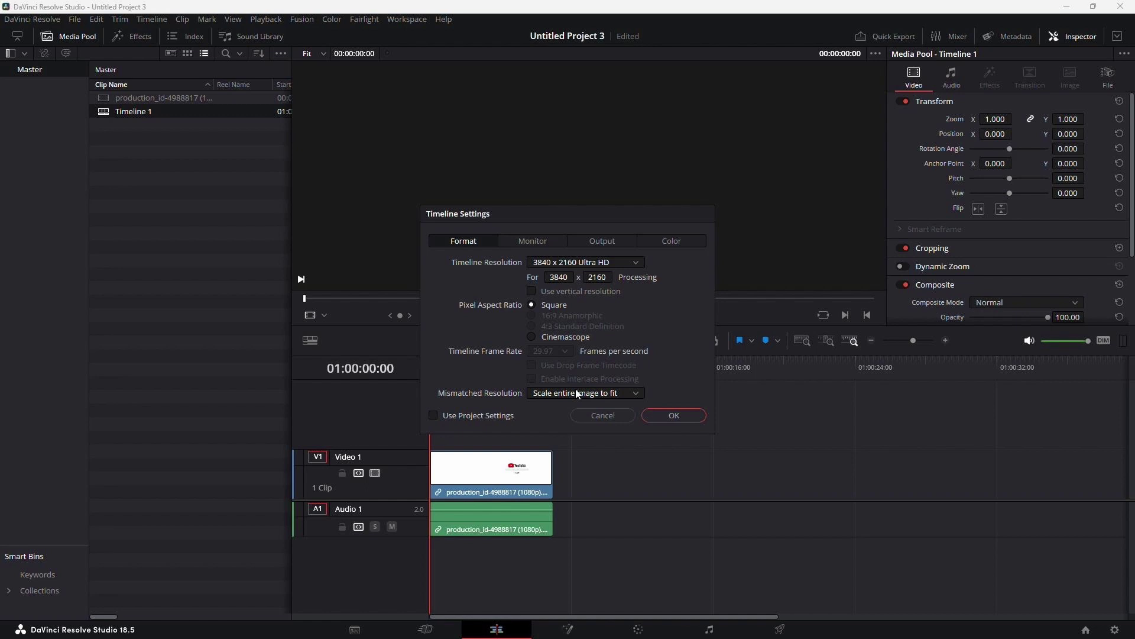
{"action": "left_click", "coordinate": [662, 417]}
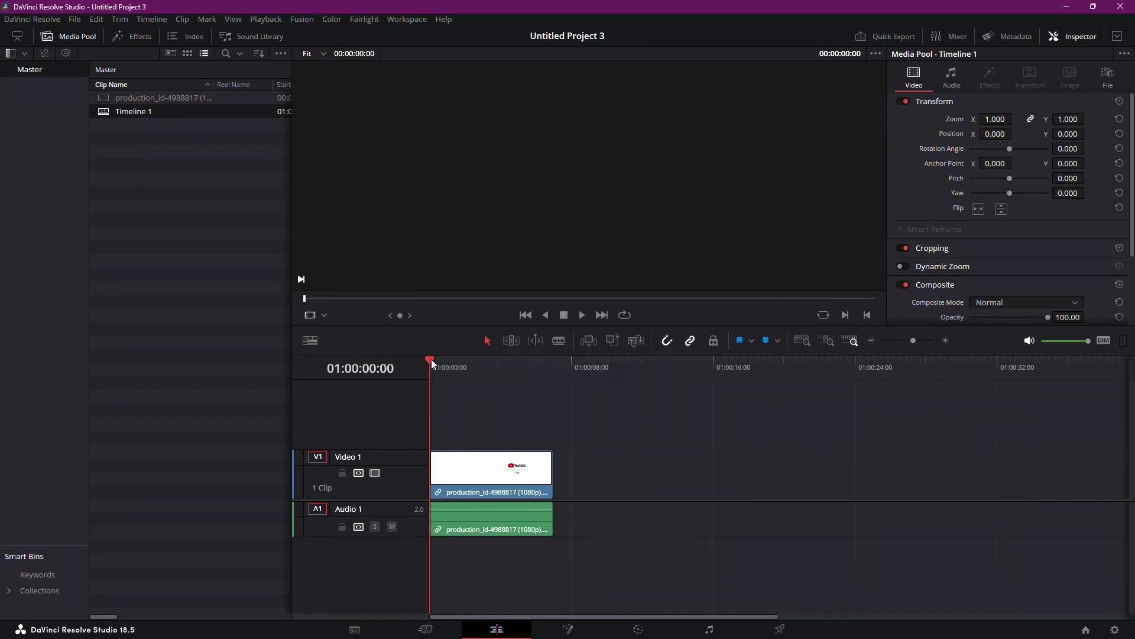
Scrub to 01:00:06:06, confirm Timeline 1 still shows Ultra HD, then play it from the start
{"action": "left_click_drag", "start_coordinate": [431, 361], "coordinate": [540, 362]}
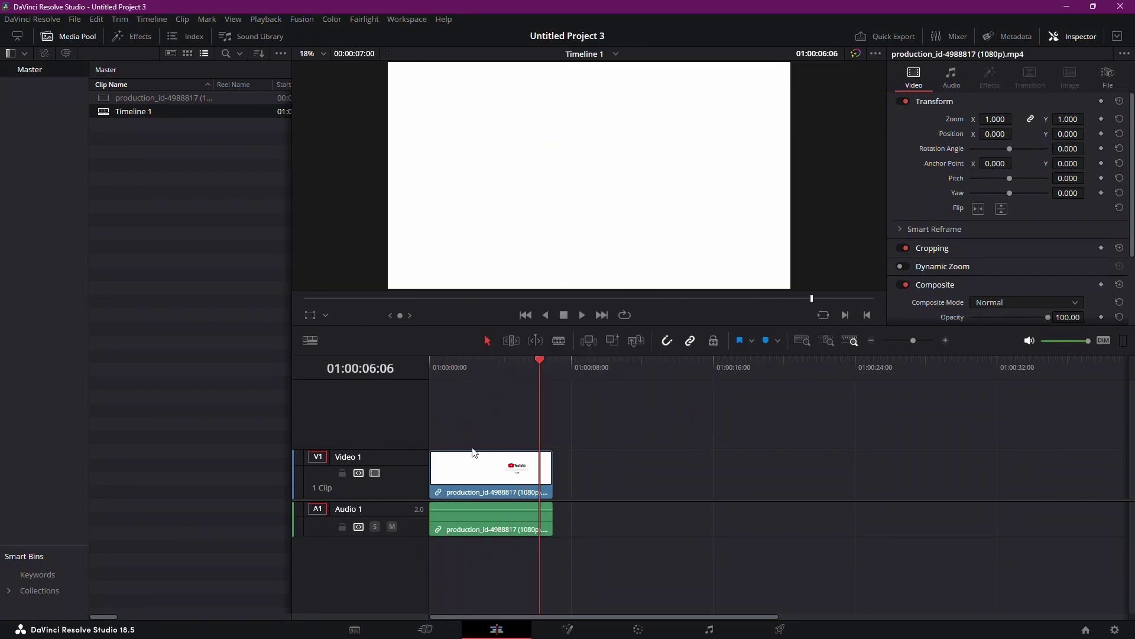
{"action": "left_click", "coordinate": [479, 471]}
{"action": "right_click", "coordinate": [134, 113]}
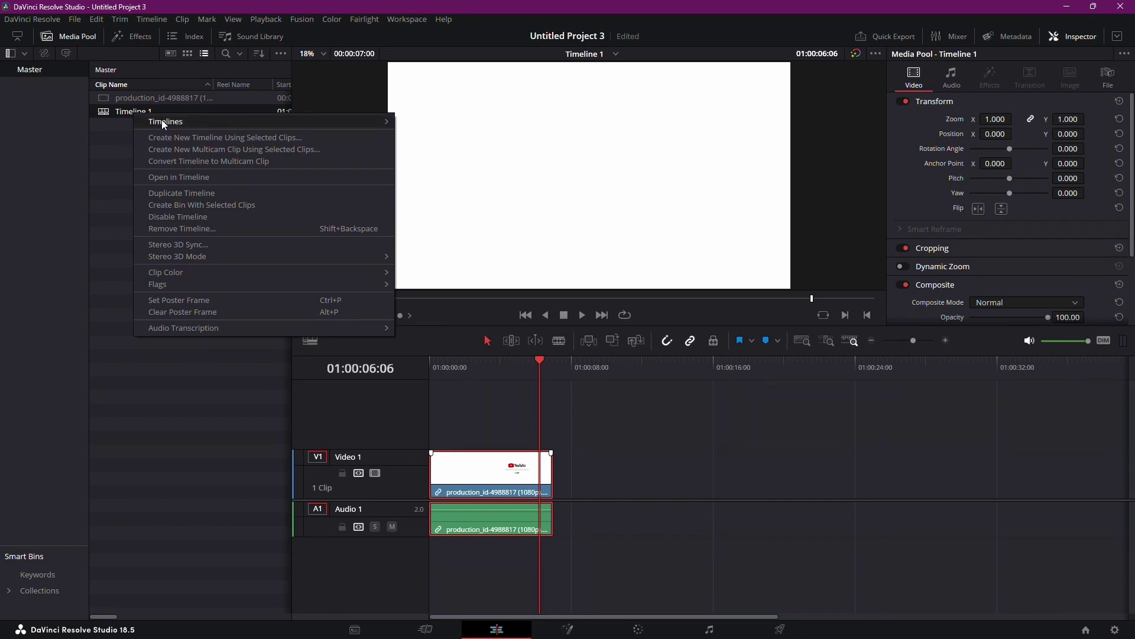
{"action": "left_click", "coordinate": [444, 122]}
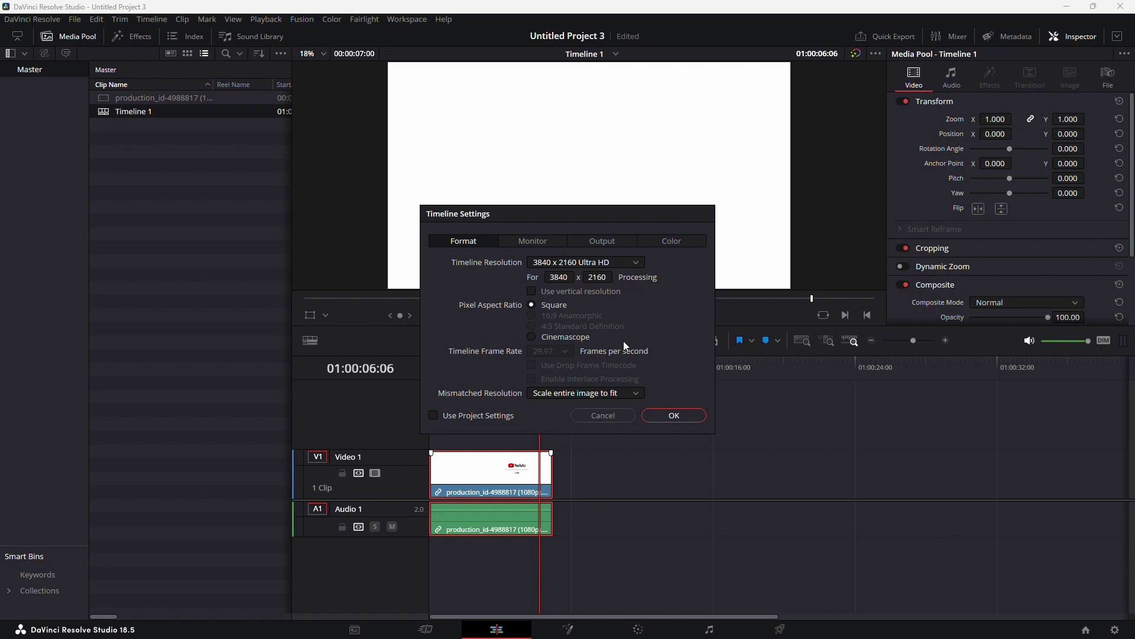
{"action": "left_click", "coordinate": [674, 415]}
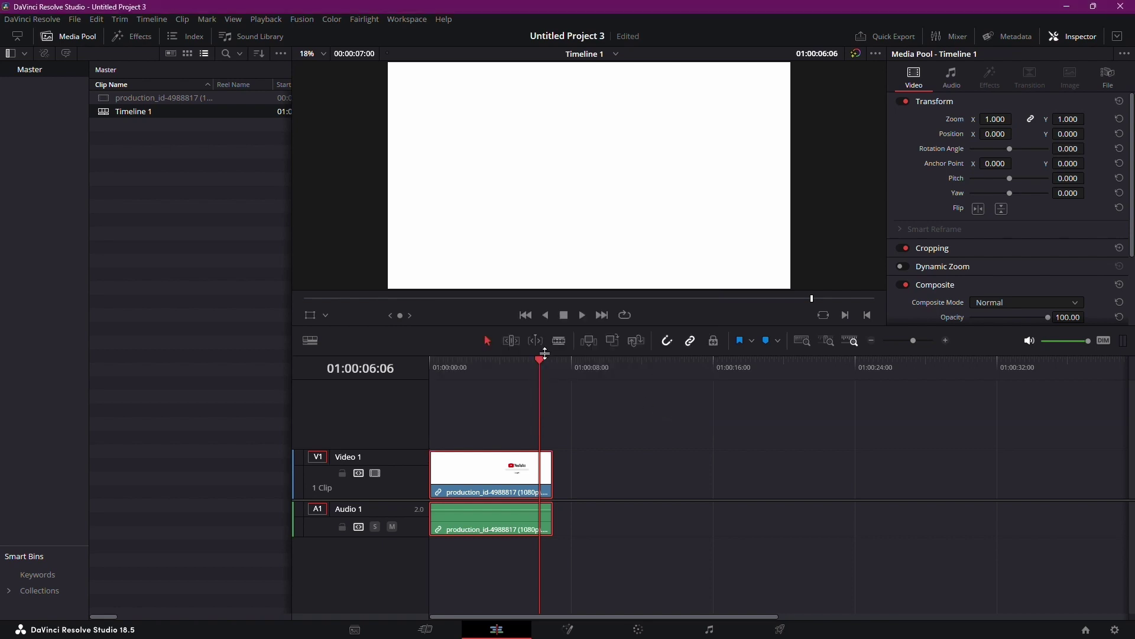
{"action": "key", "text": "Home"}
{"action": "left_click", "coordinate": [582, 315]}
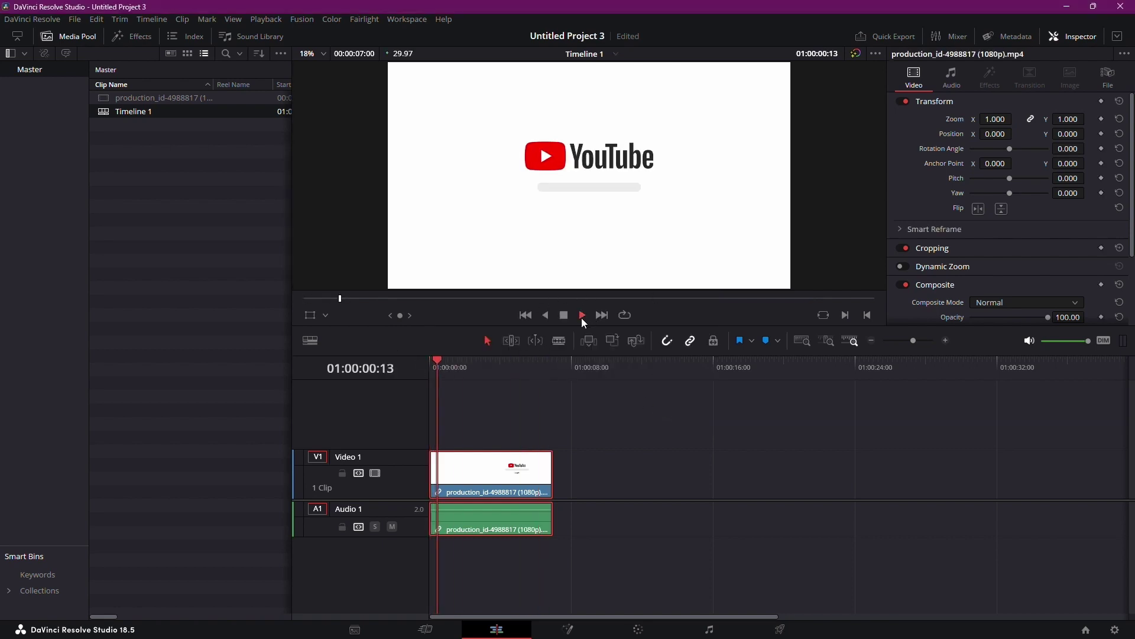